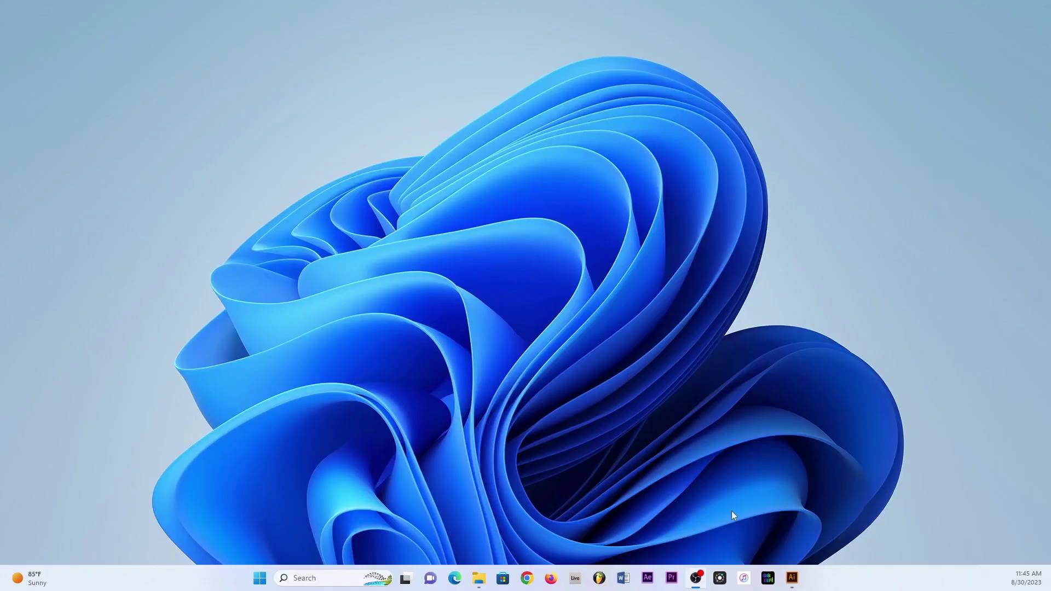
Zoom in to inspect both flyer artboards, recentre the view, and save the document.
click(792, 578)
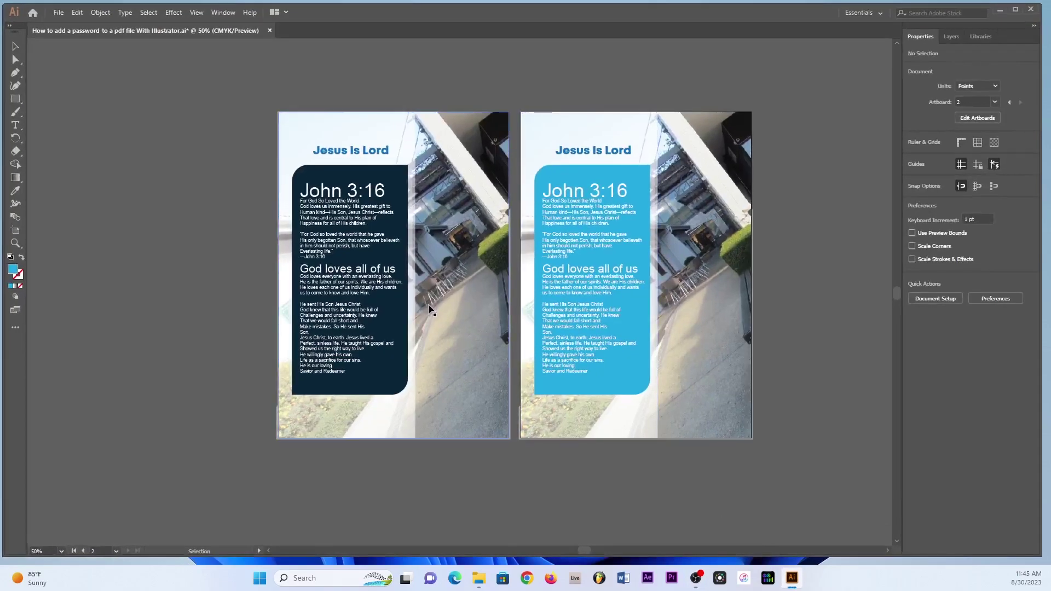
key(ctrl+1)
scroll(364, 312, up, 4)
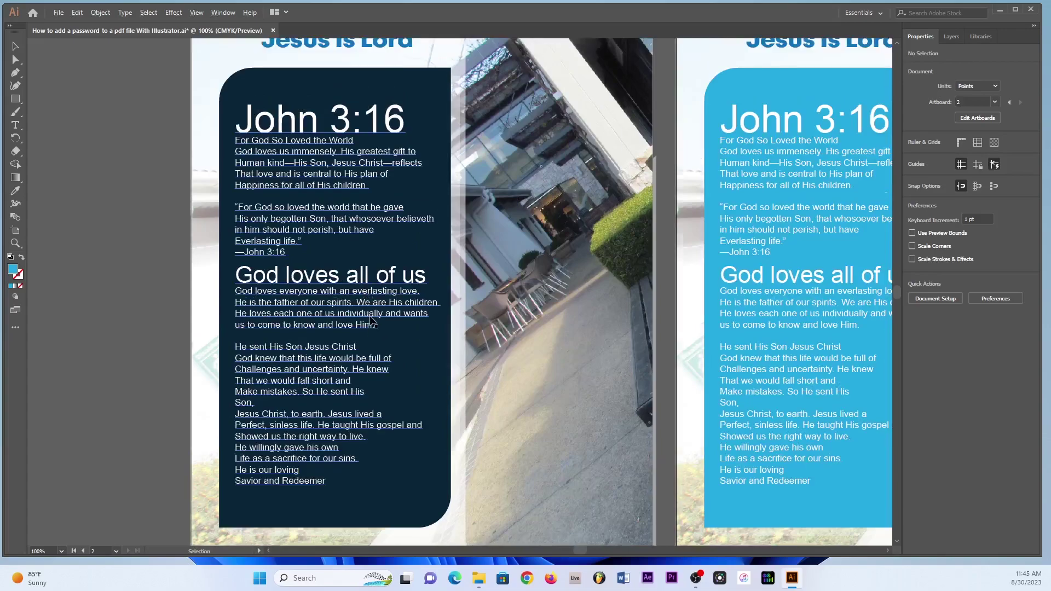
scroll(364, 312, up, 2)
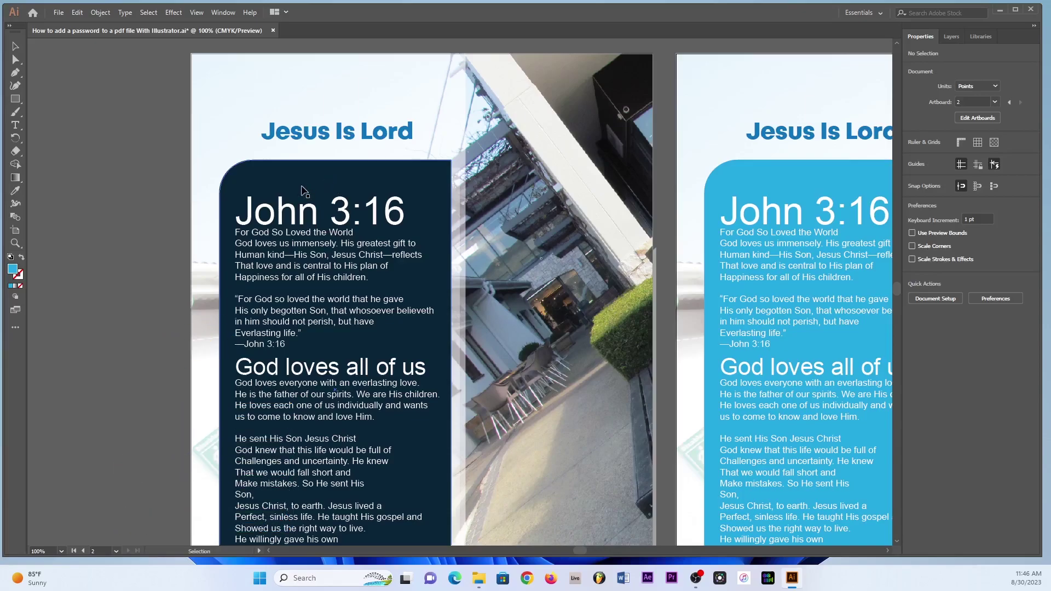
scroll(304, 191, down, 1)
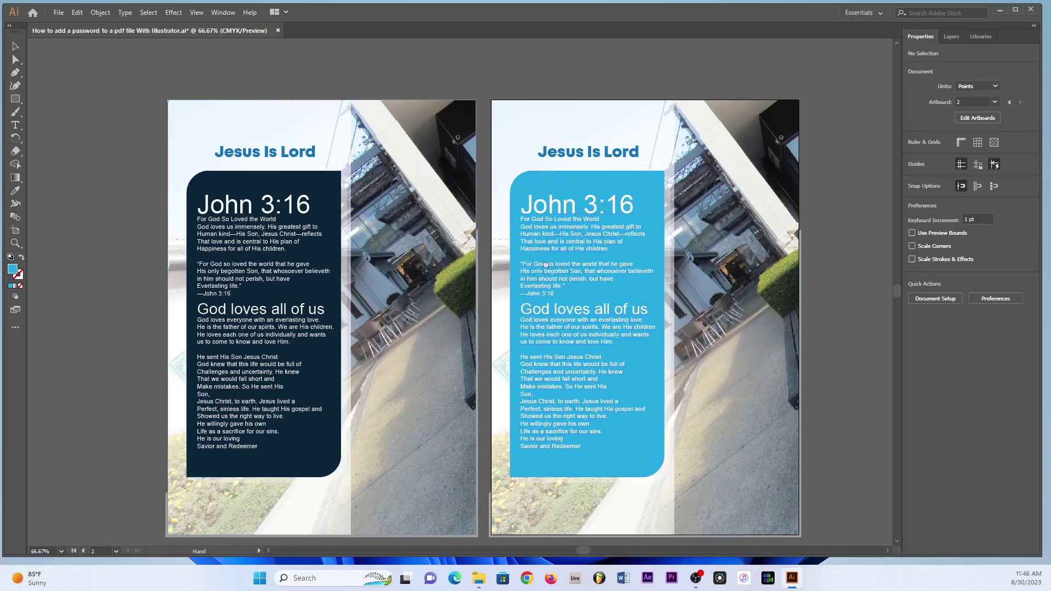
drag(627, 270, 536, 243)
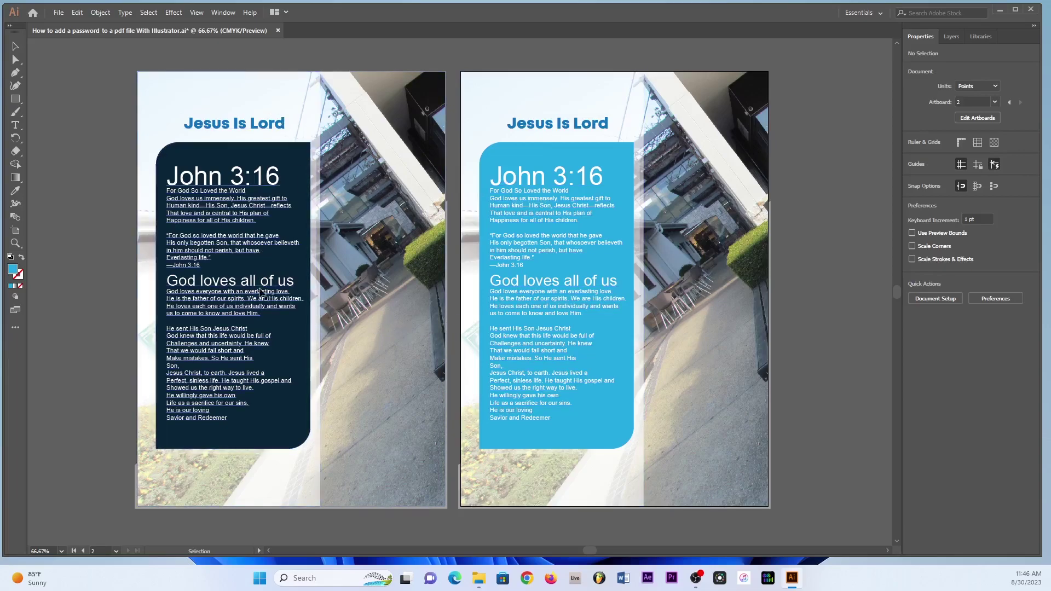
key(ctrl+s)
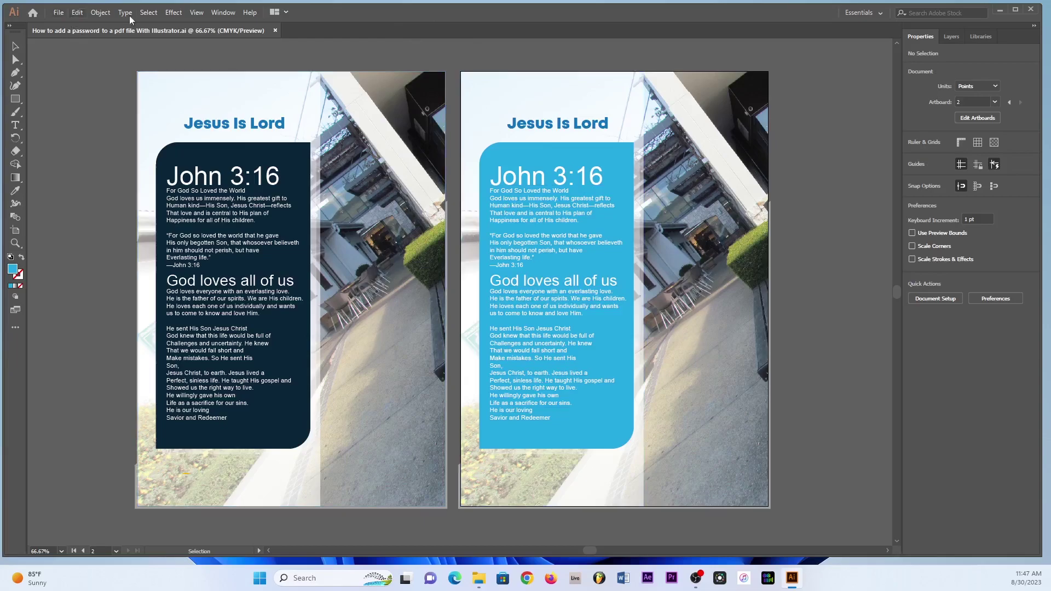
Save As an Adobe PDF (*.PDF) covering the artboard range 1-2.
click(59, 13)
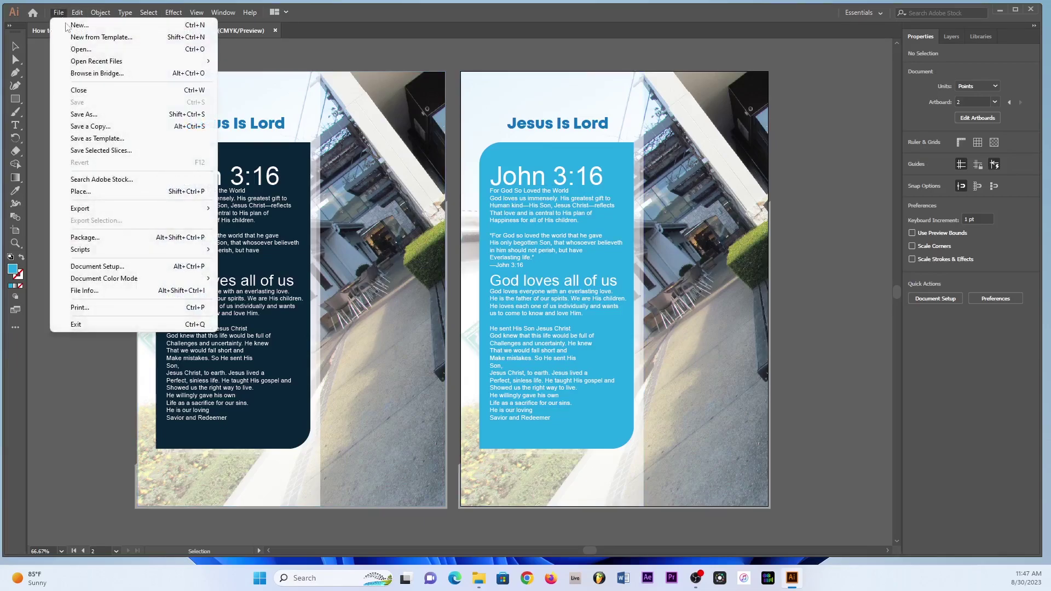
click(94, 114)
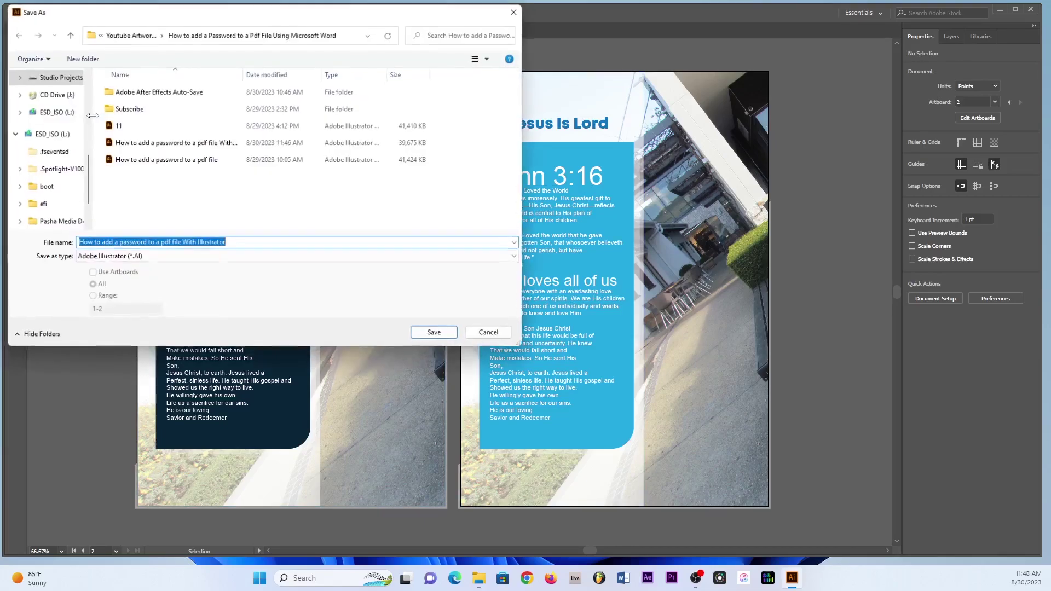
click(100, 257)
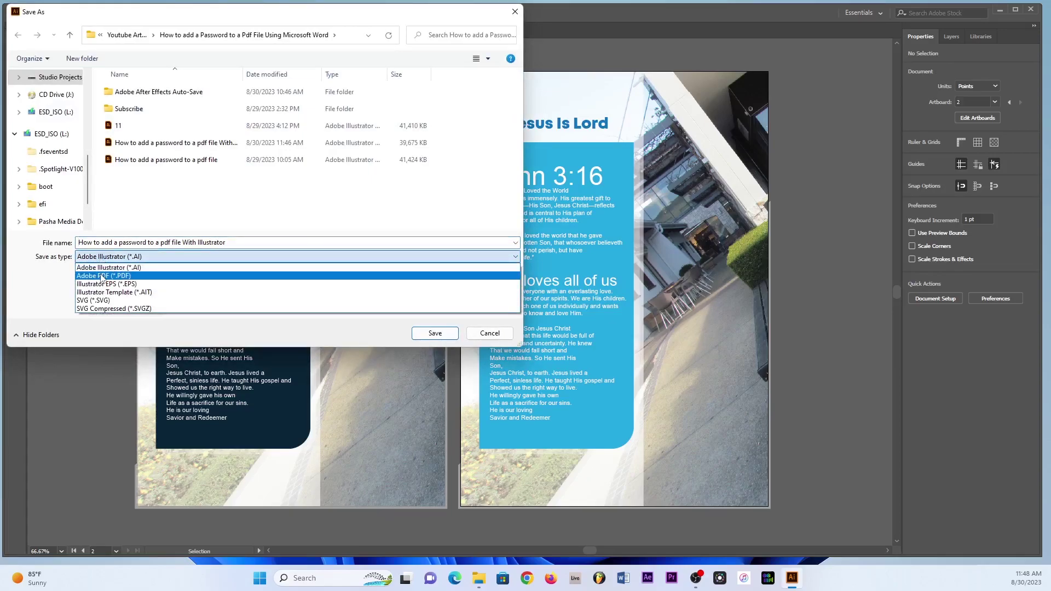
click(102, 275)
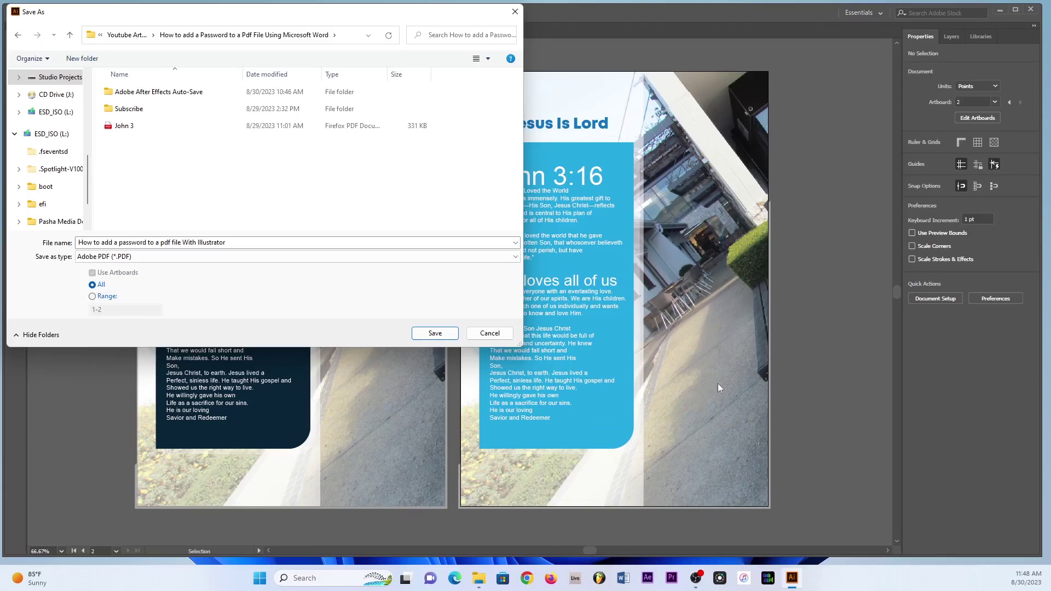
click(92, 297)
click(106, 310)
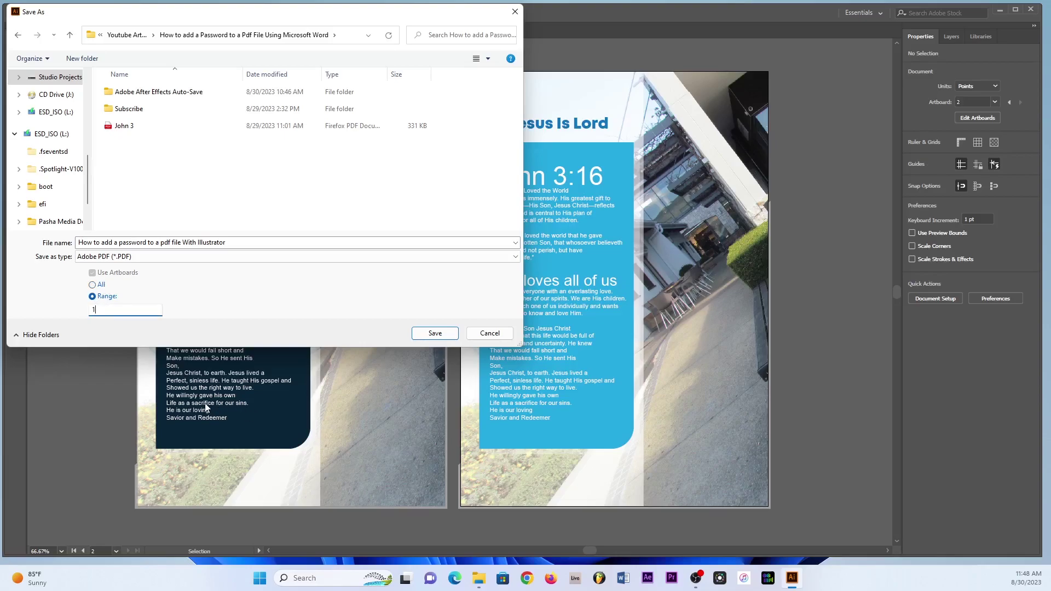
text(-2)
Confirm the PDF save and switch the Adobe PDF preset to [Smallest File Size].
click(435, 333)
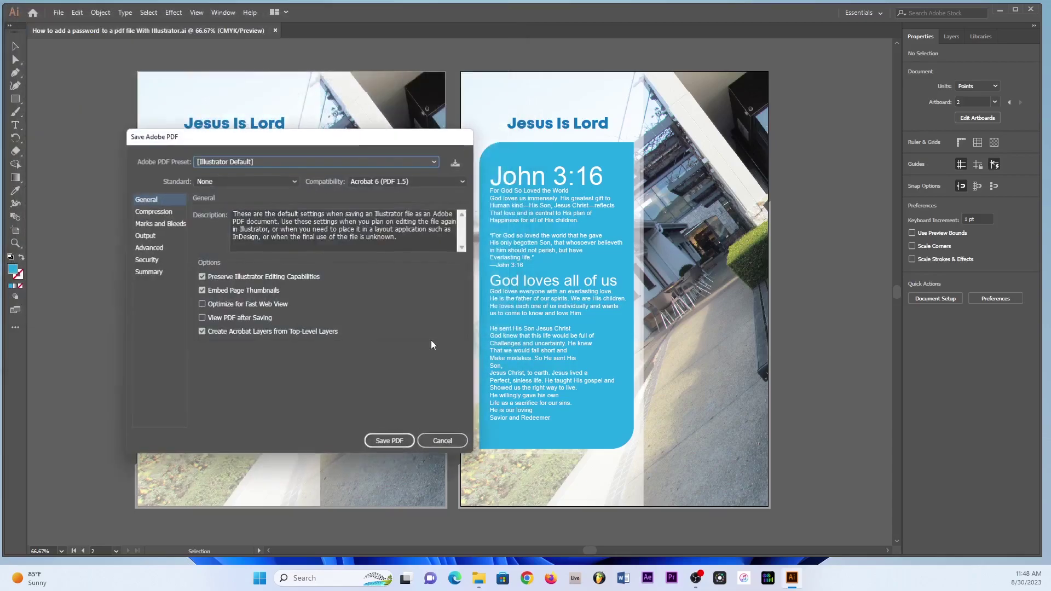
drag(245, 141, 379, 135)
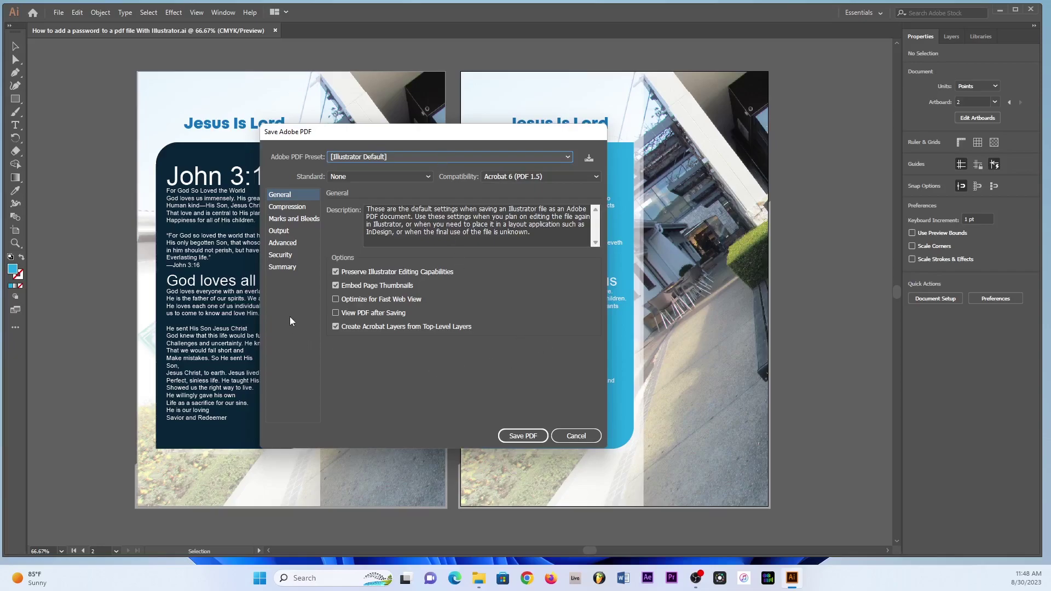
click(353, 157)
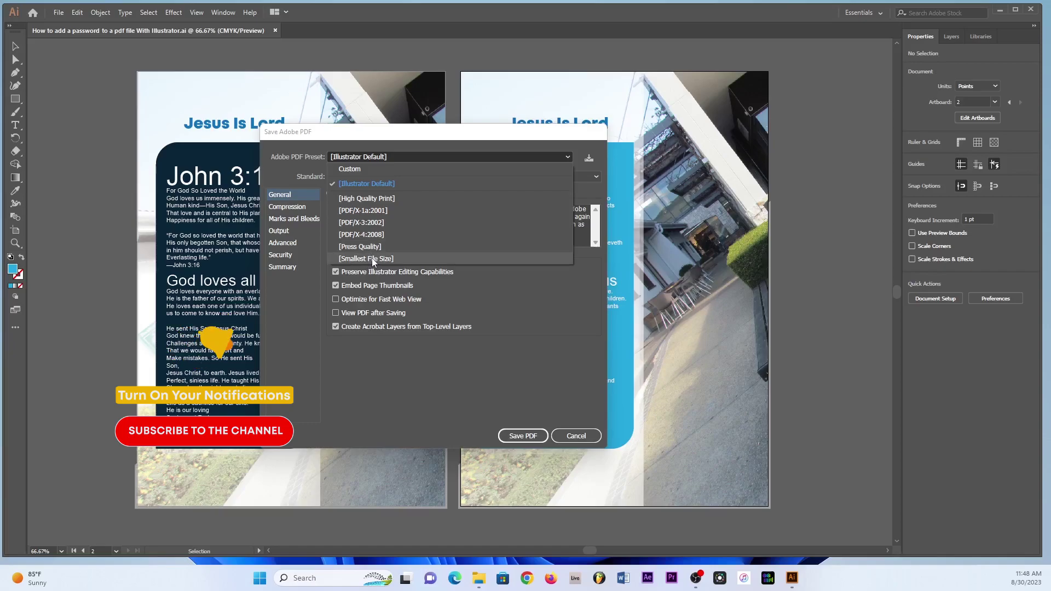
click(373, 258)
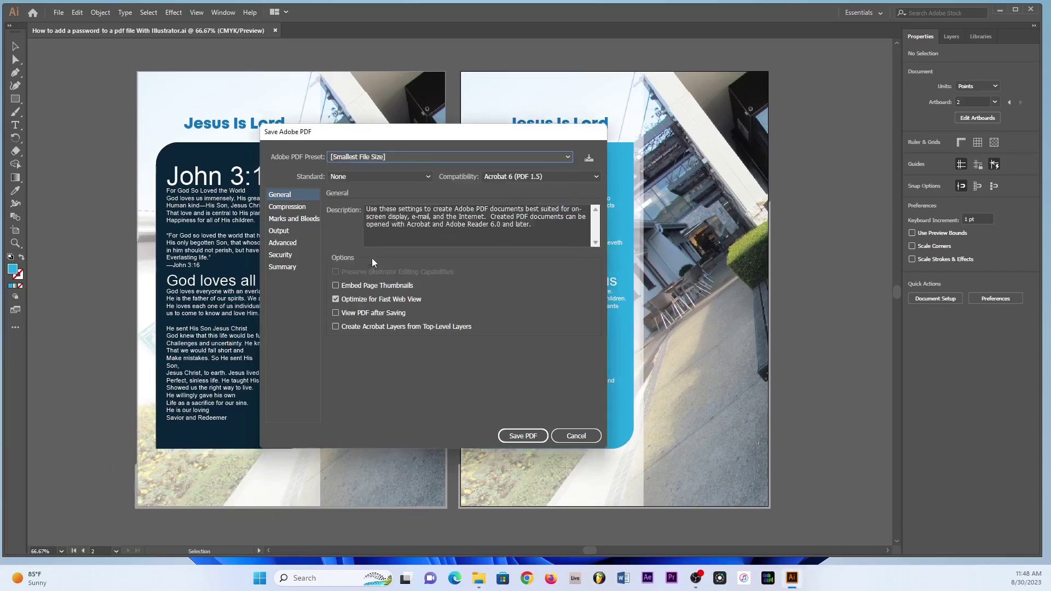
In Security, turn on 'Require a password to open the document' and enter the open password.
click(282, 255)
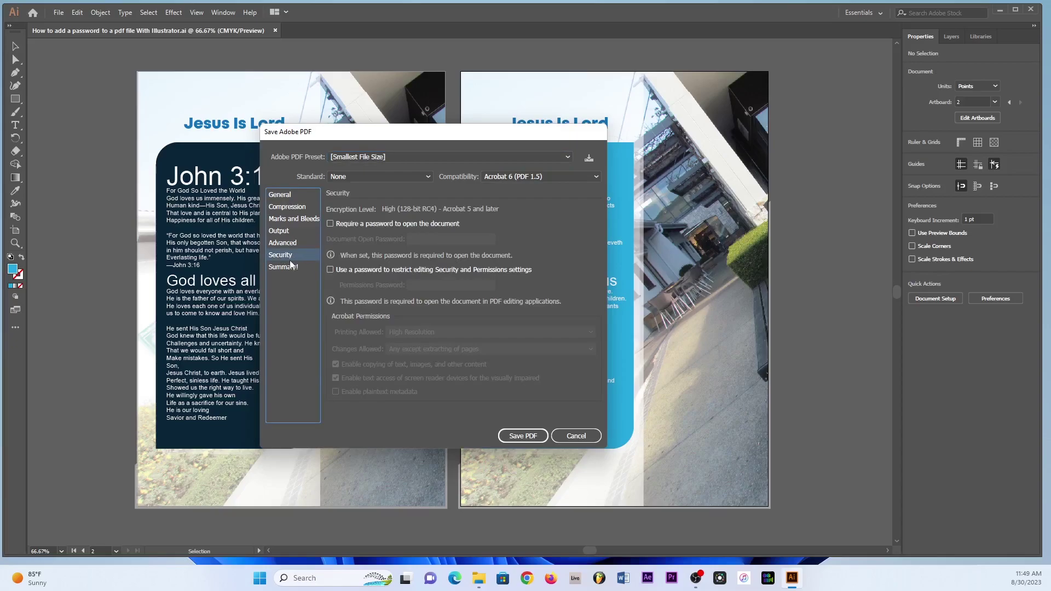
click(331, 225)
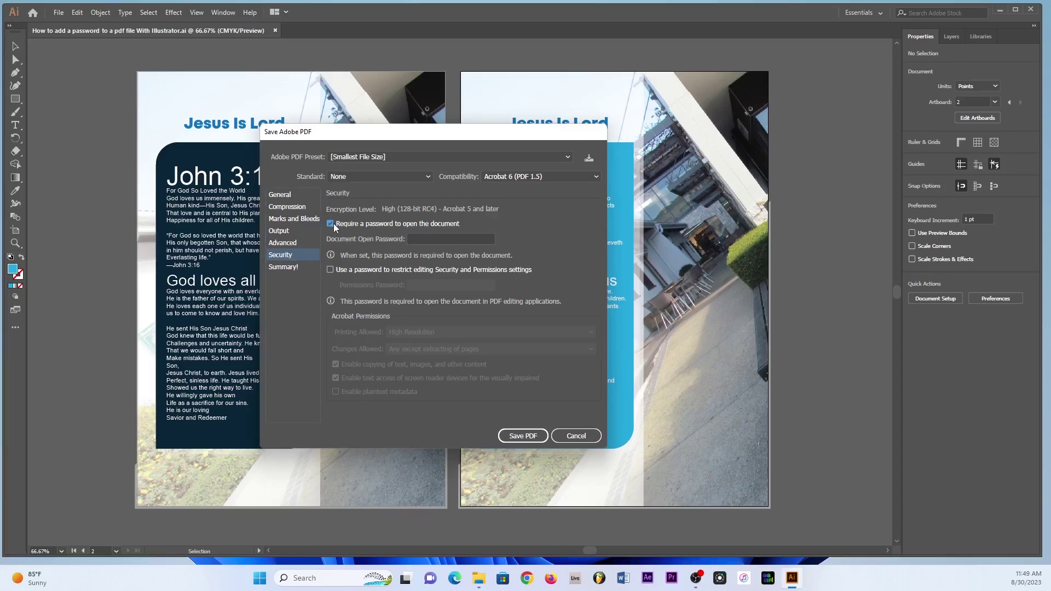
click(435, 238)
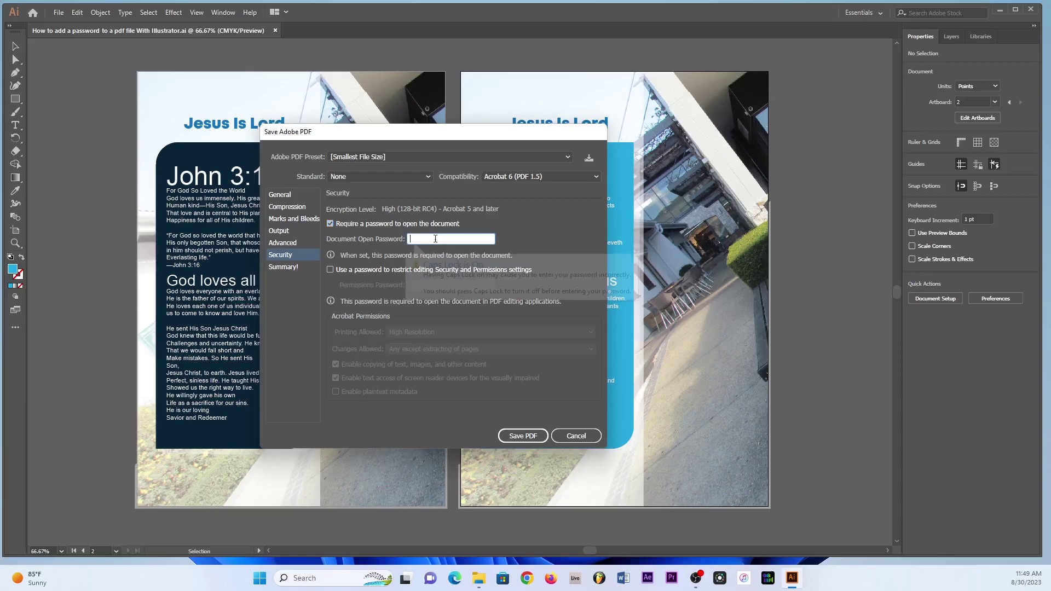
text(12345)
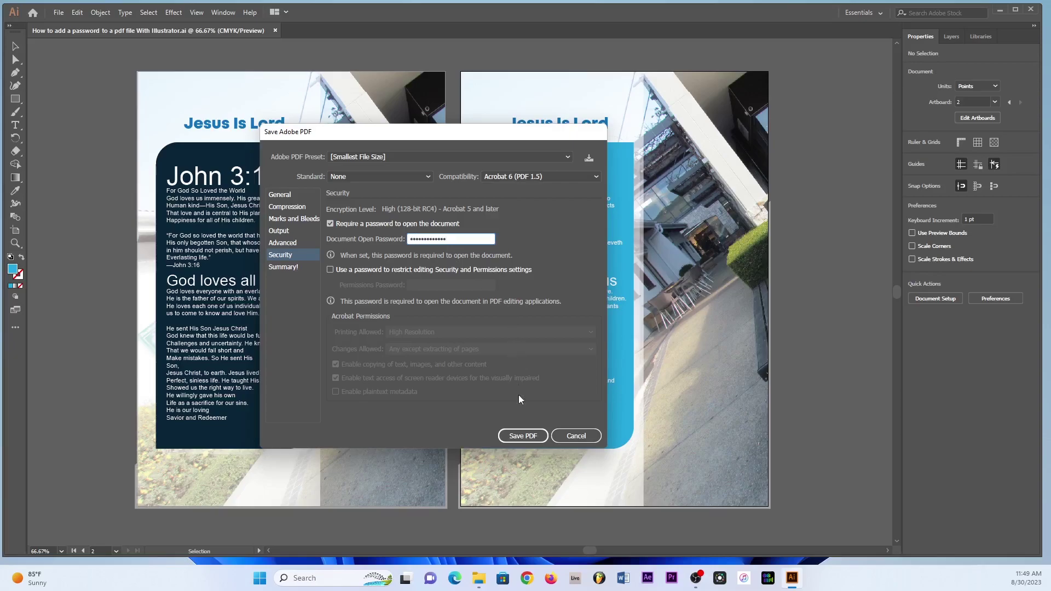
Save the PDF and retype the open password in the confirmation dialog.
click(523, 436)
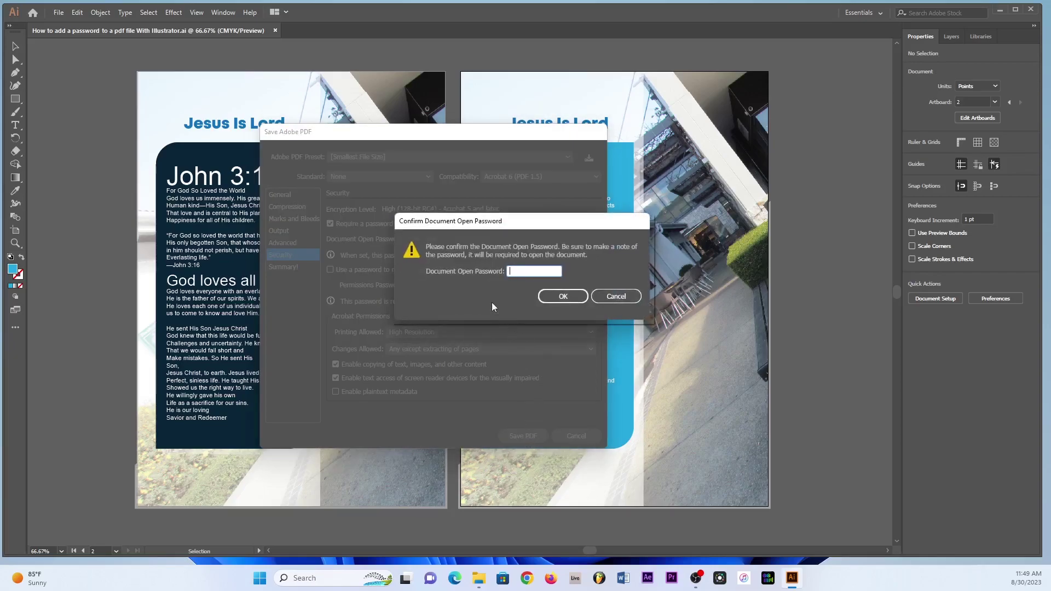
drag(467, 224, 411, 231)
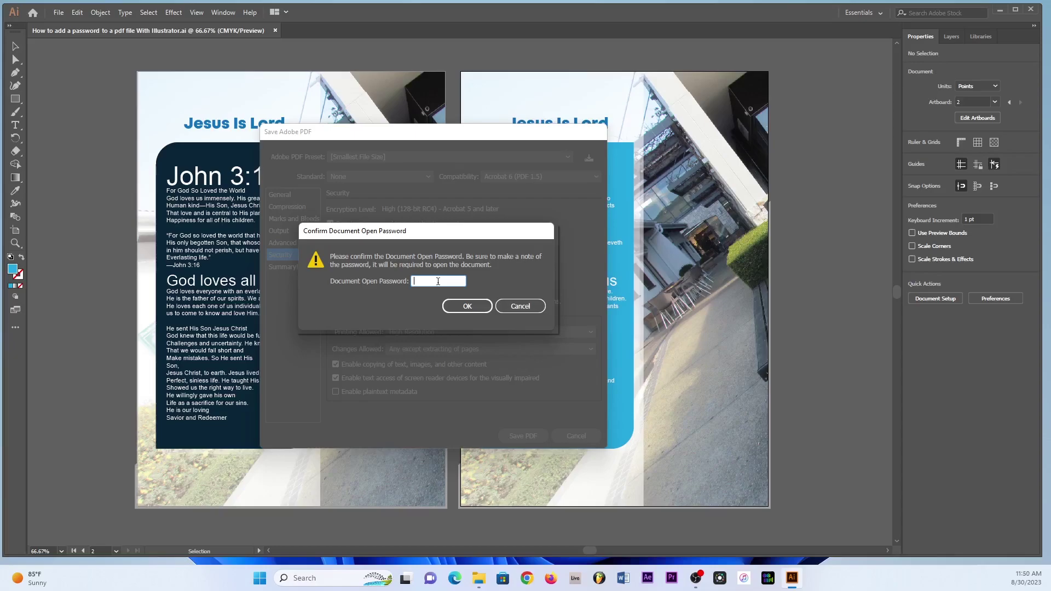
text(1)
text(**********)
Accept the password and both save warnings, then minimise Illustrator and move the PDF onto the desktop.
click(456, 307)
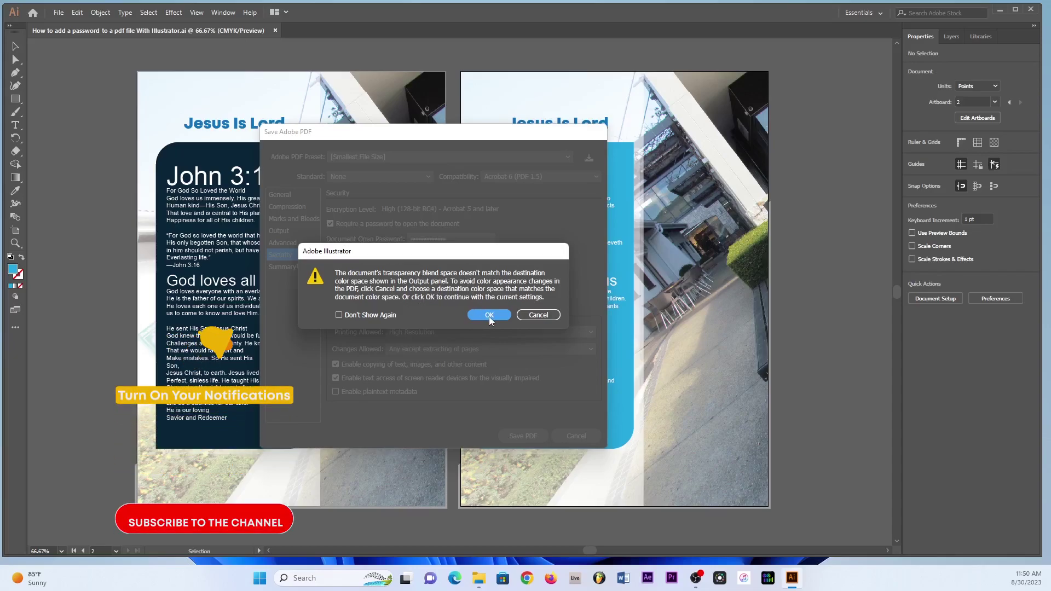
click(489, 314)
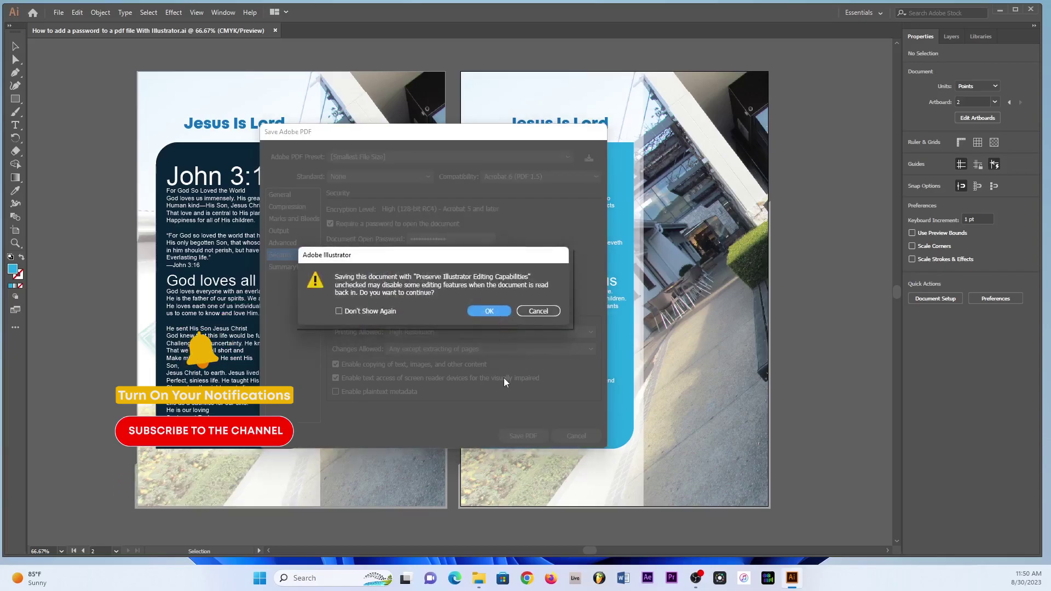
click(489, 312)
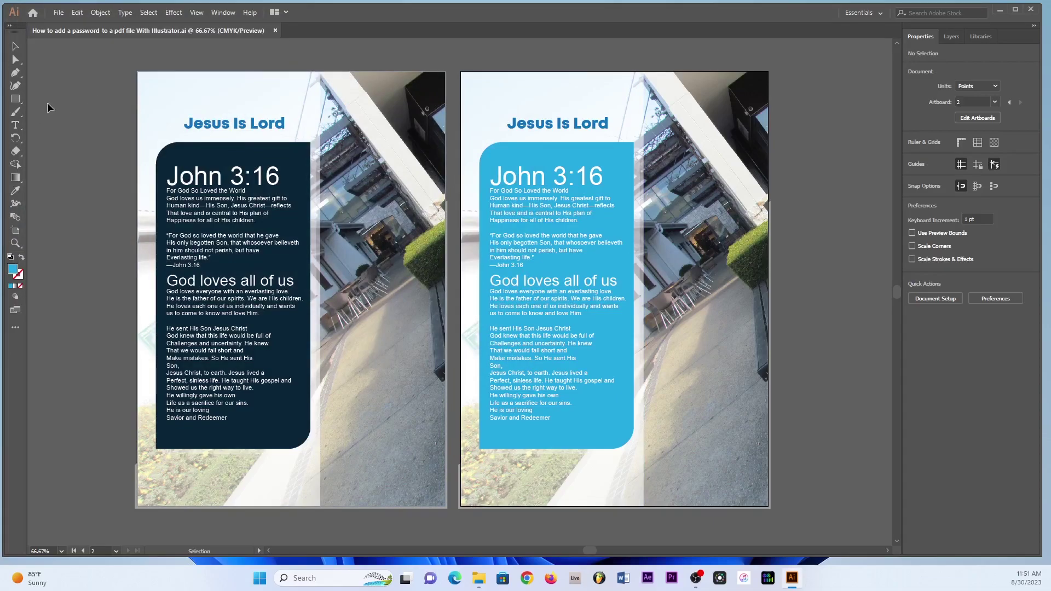
click(1001, 9)
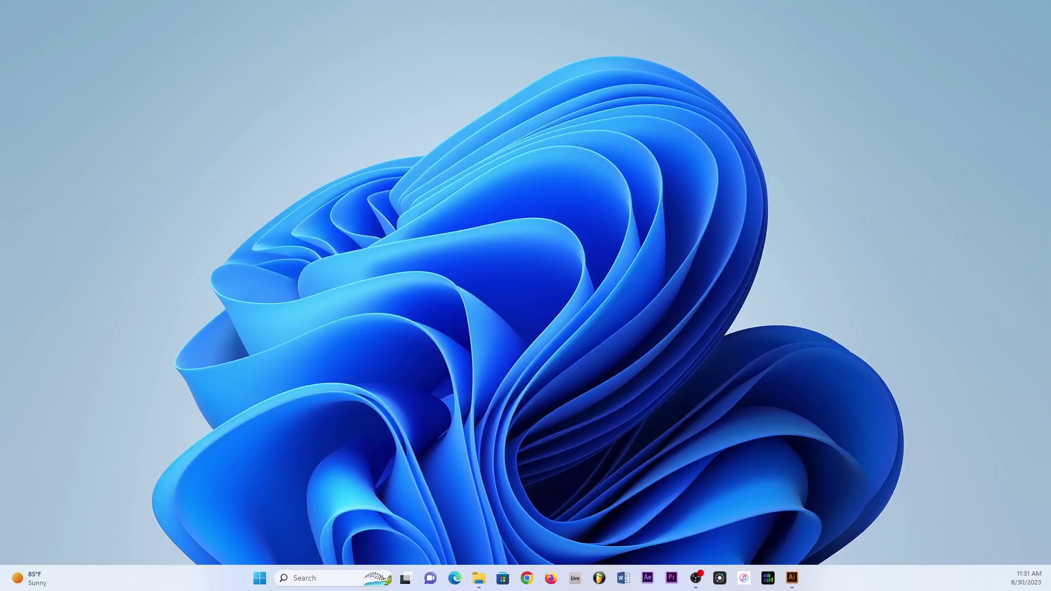
drag(22, 235, 551, 277)
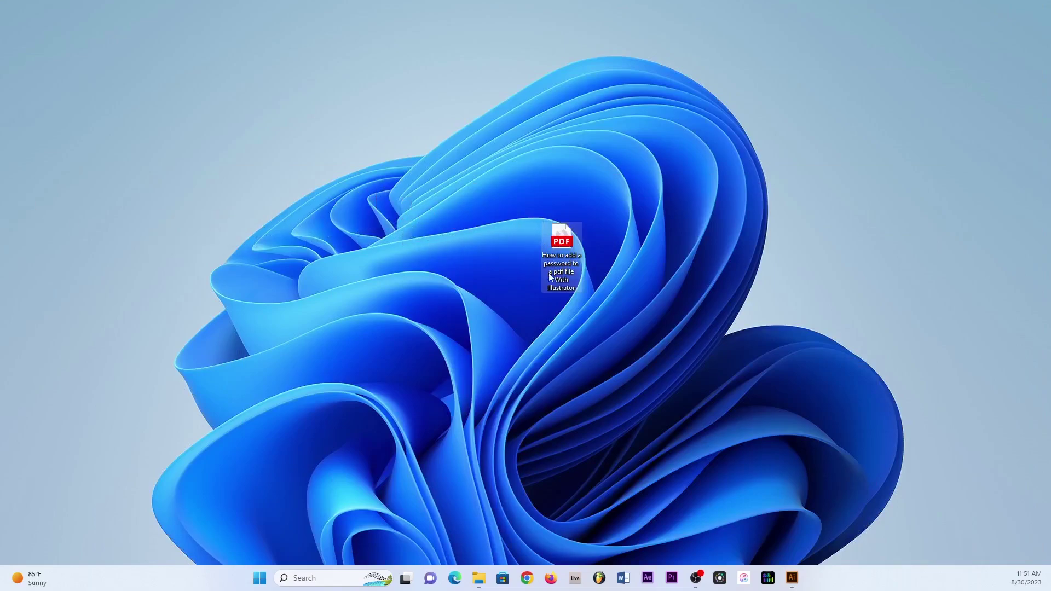
Open the flyer PDF in Firefox, unlock it with the password, and scroll through both pages.
double_click(566, 246)
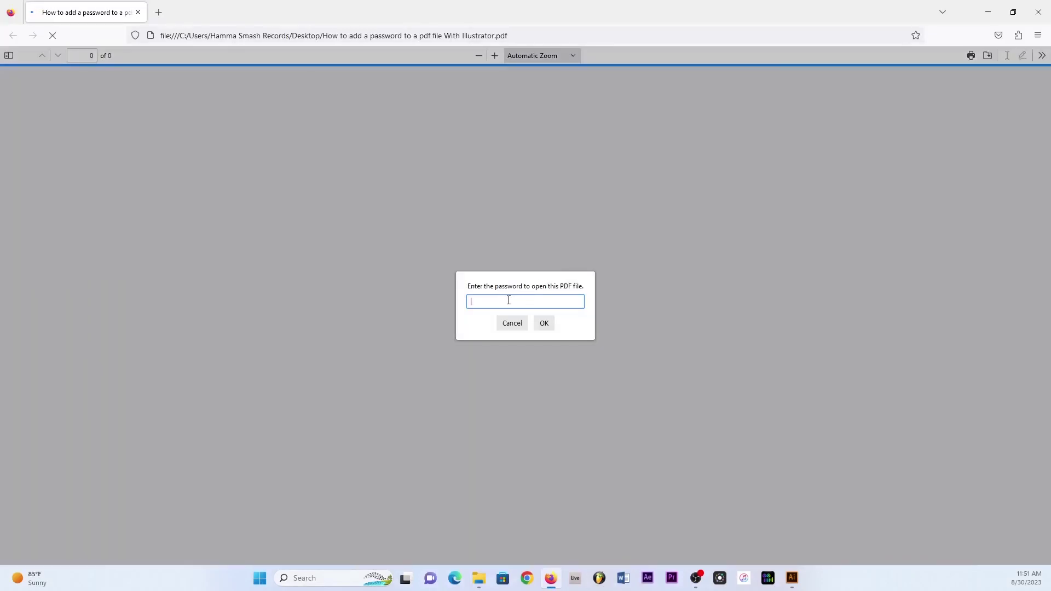
text(1)
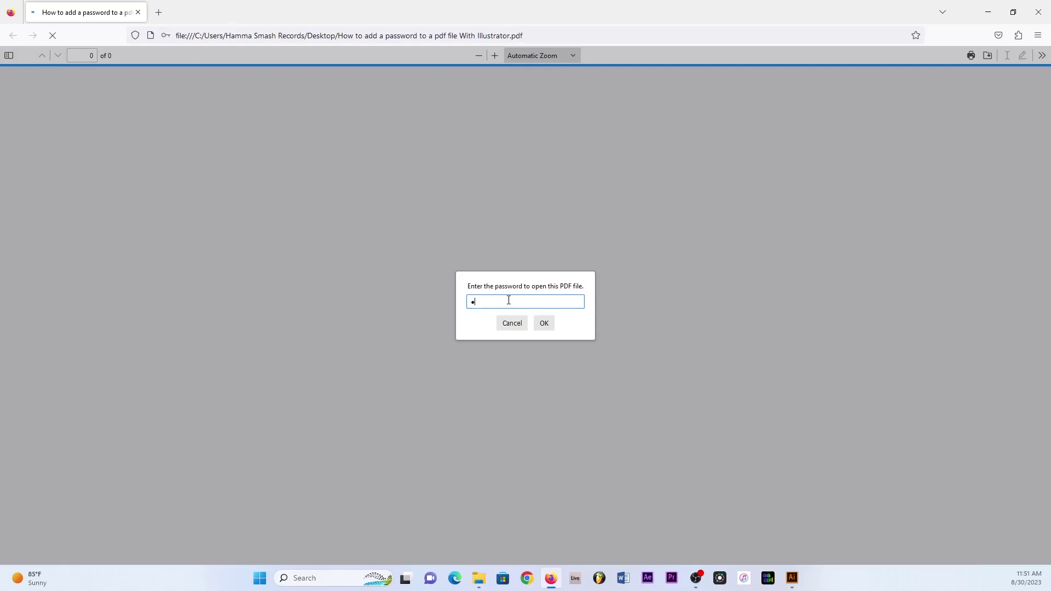
text(234567890123)
click(544, 323)
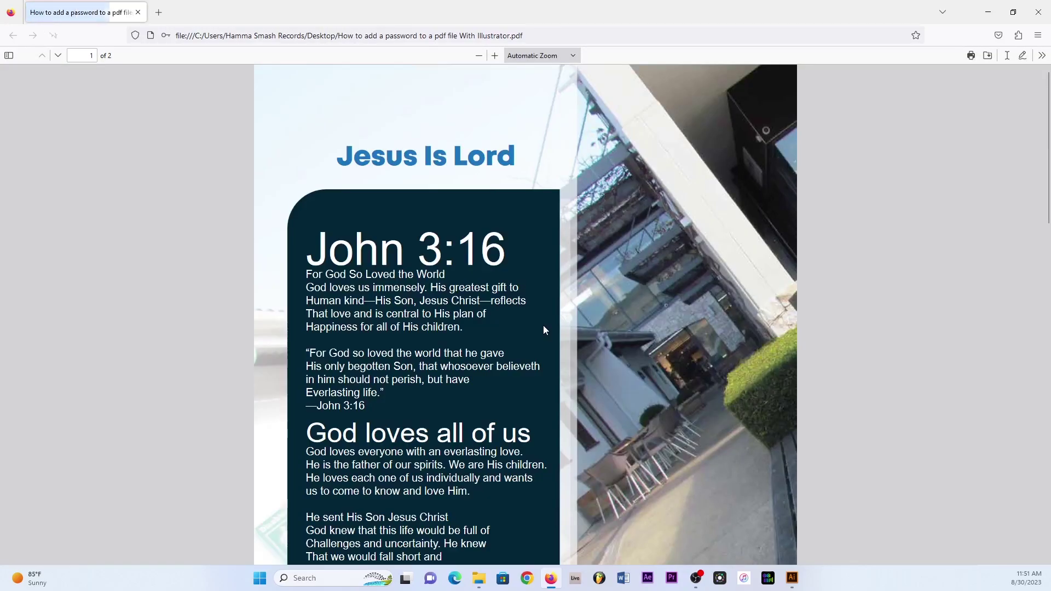
scroll(484, 313, down, 15)
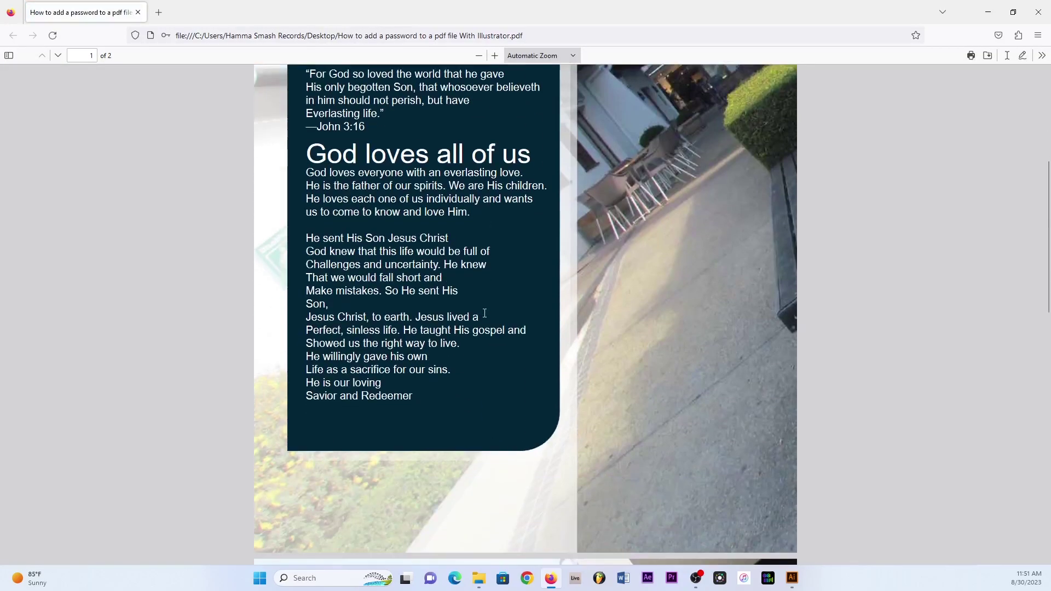
scroll(480, 314, down, 3)
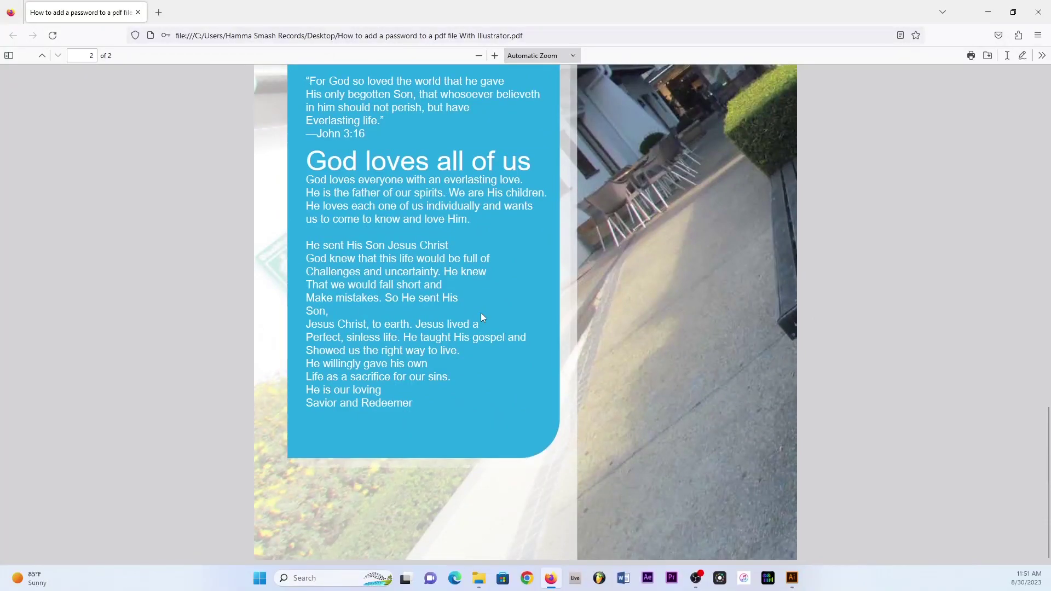
scroll(480, 313, up, 15)
scroll(480, 313, up, 2)
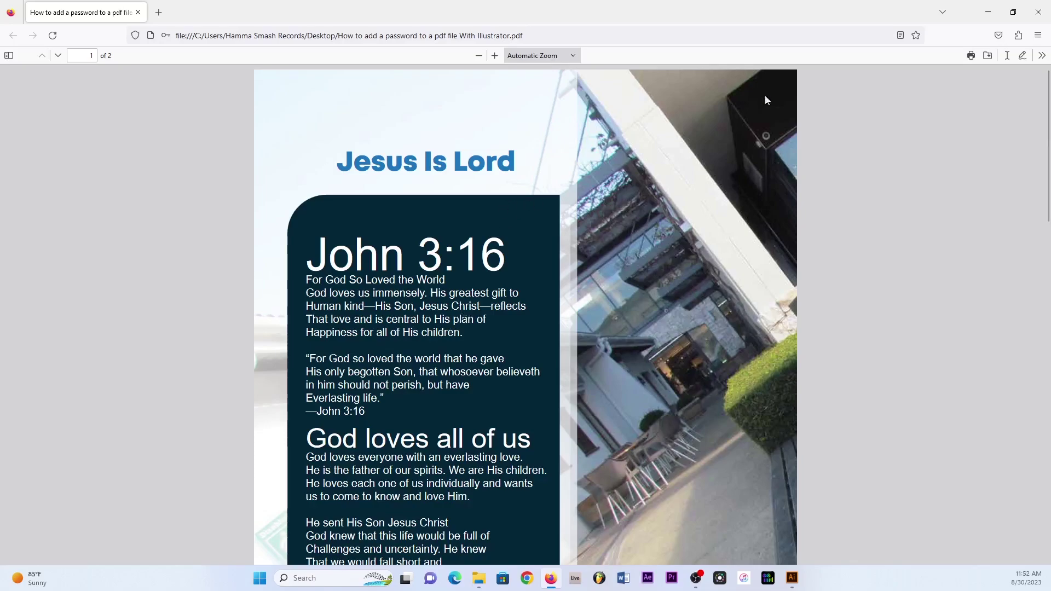
Close Firefox, reopen the flyer PDF from the desktop, and enter its open password.
click(1036, 12)
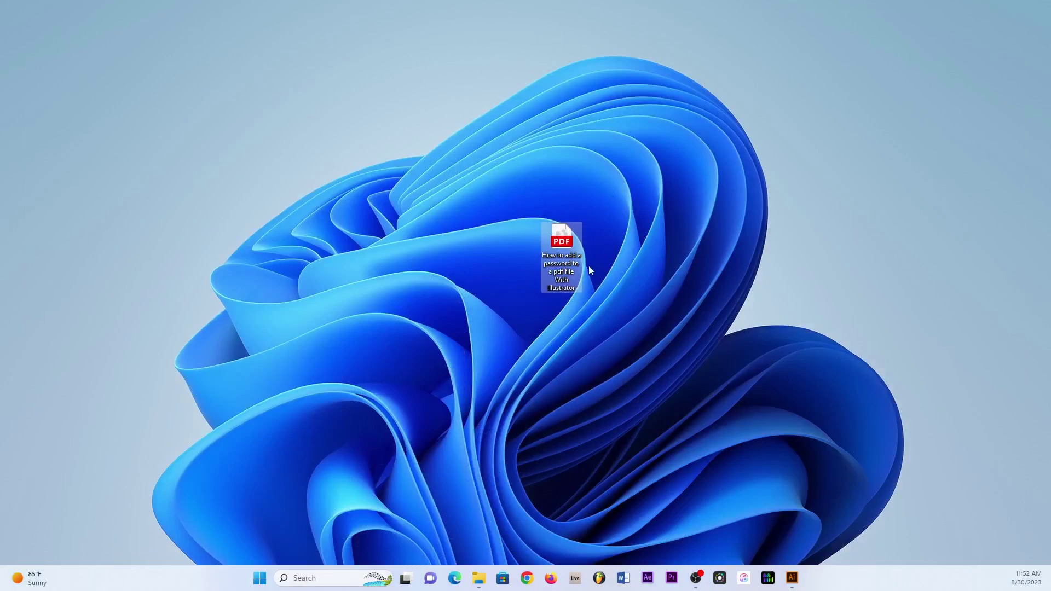
double_click(562, 245)
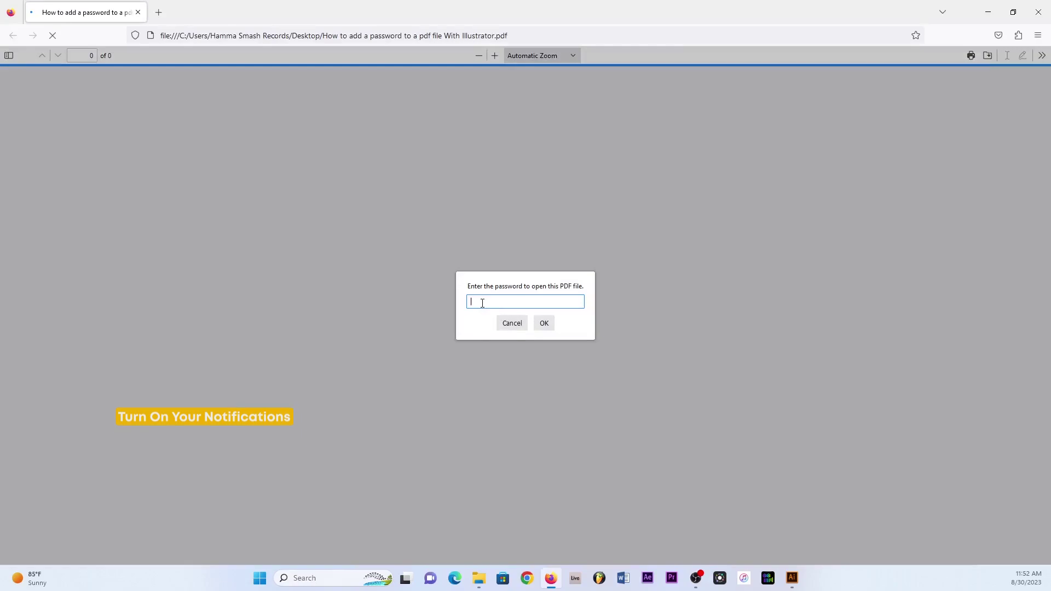
text(••••••••••••••)
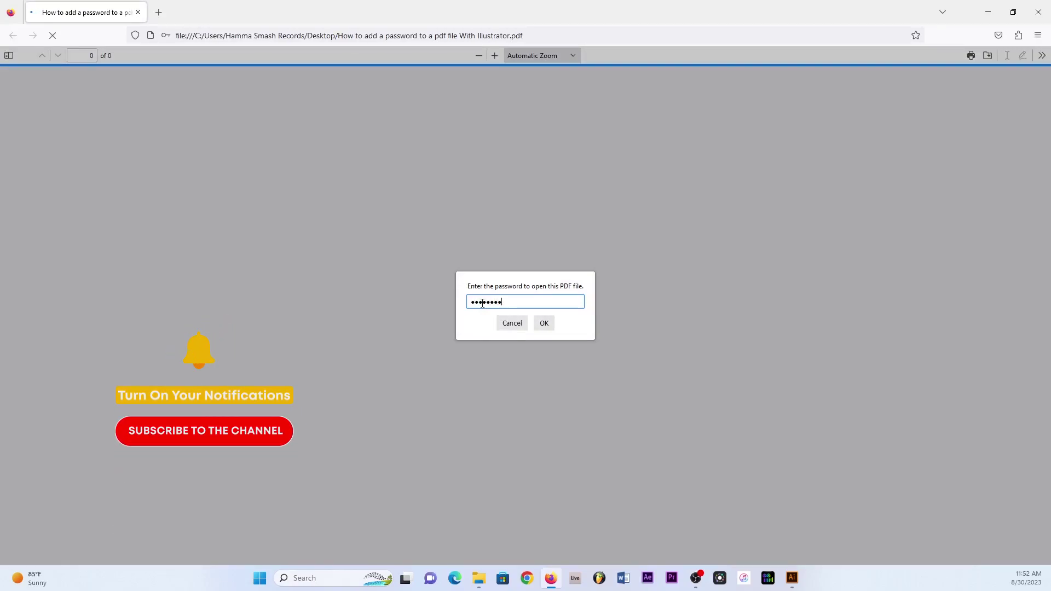